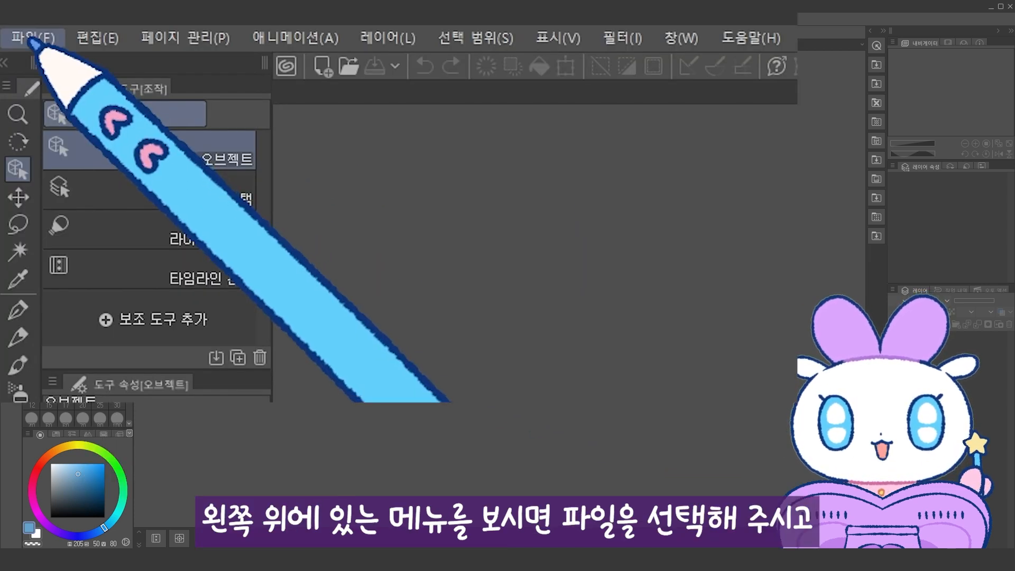
Open the new canvas settings and look through the comic and animation project types.
left_click(30, 39)
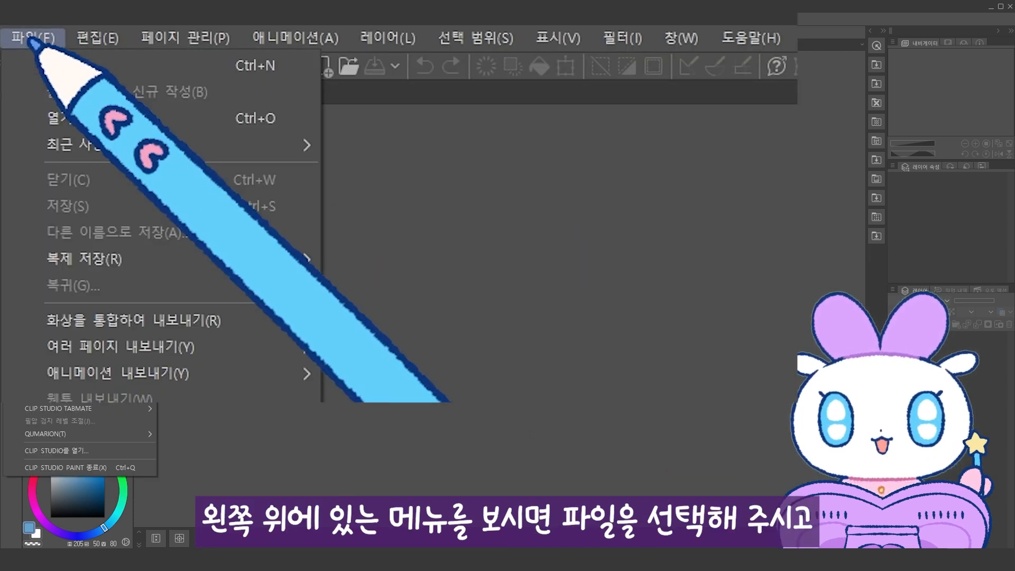
left_click(116, 66)
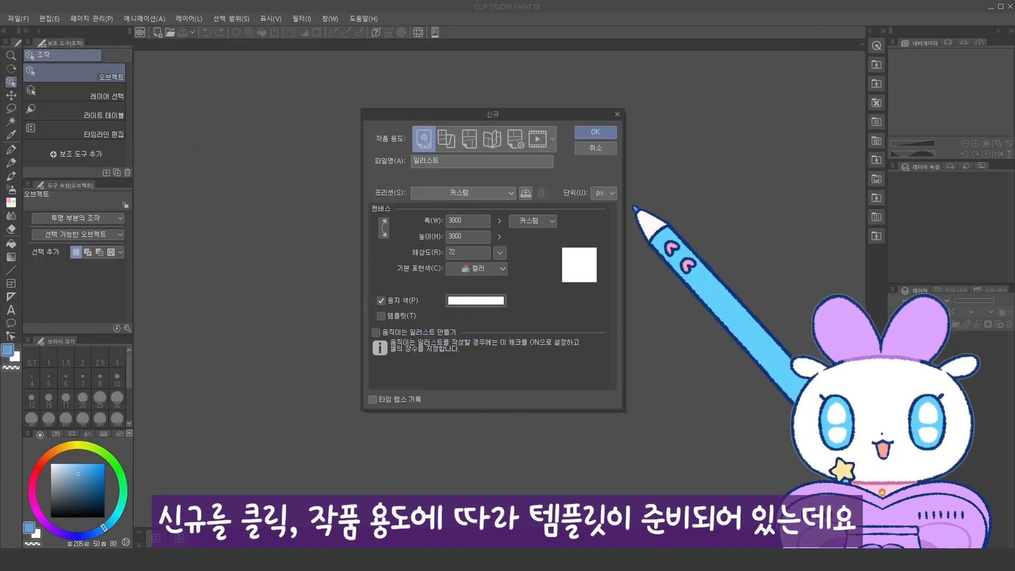
left_click(446, 140)
left_click(469, 140)
left_click(493, 141)
left_click(516, 140)
left_click(538, 140)
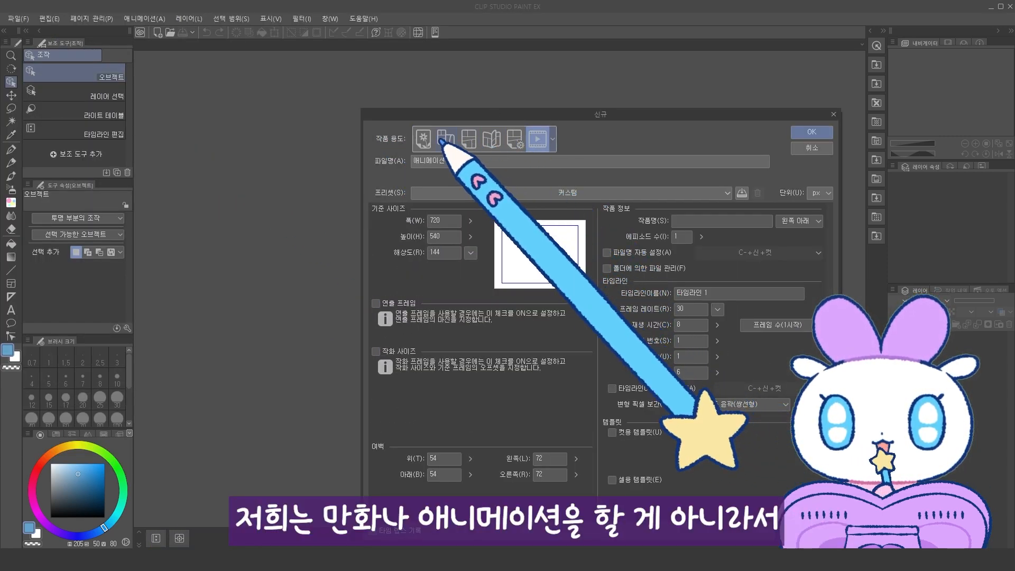
left_click(444, 139)
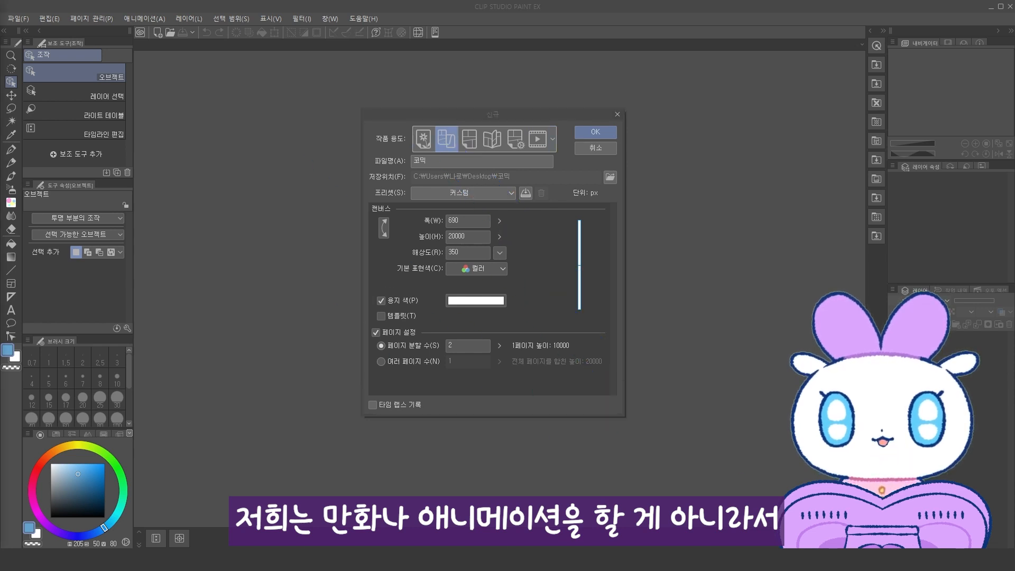
Create a new 3000 × 3000 px illustration canvas with the resolution set to 72.
left_click(424, 139)
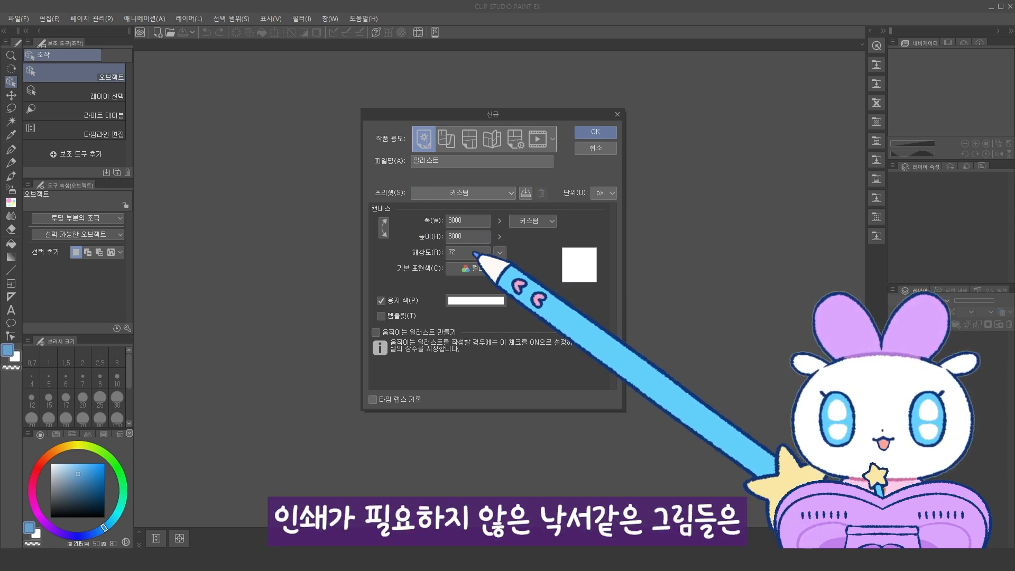
left_click_drag(476, 255, 409, 249)
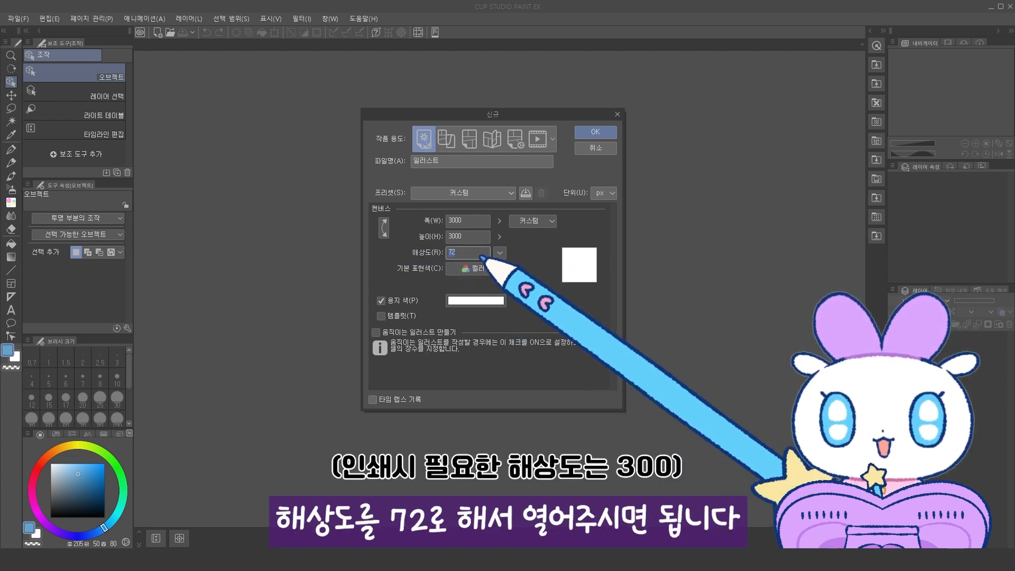
left_click(595, 132)
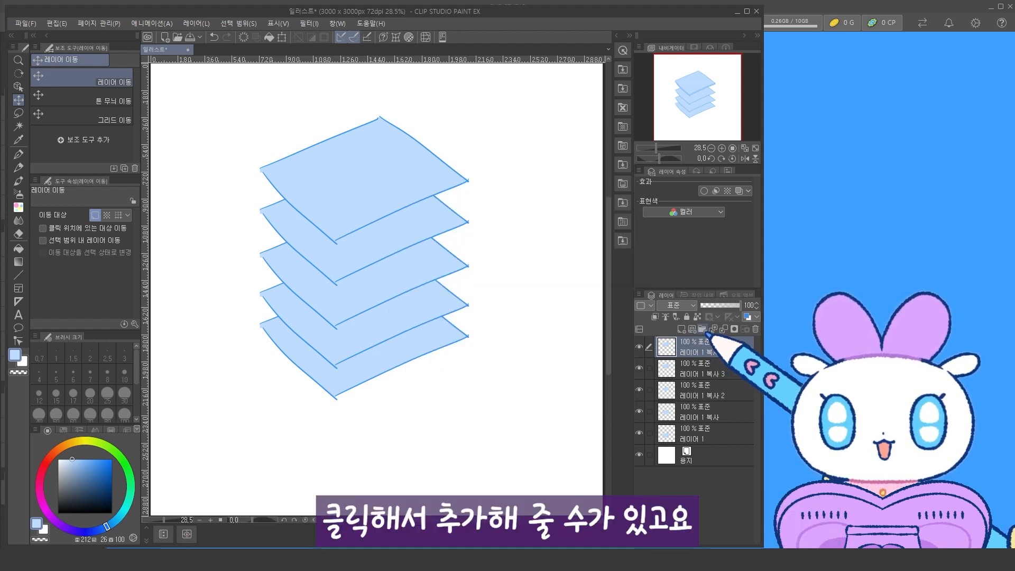
Add two layer folders to the layer stack.
double_click(703, 330)
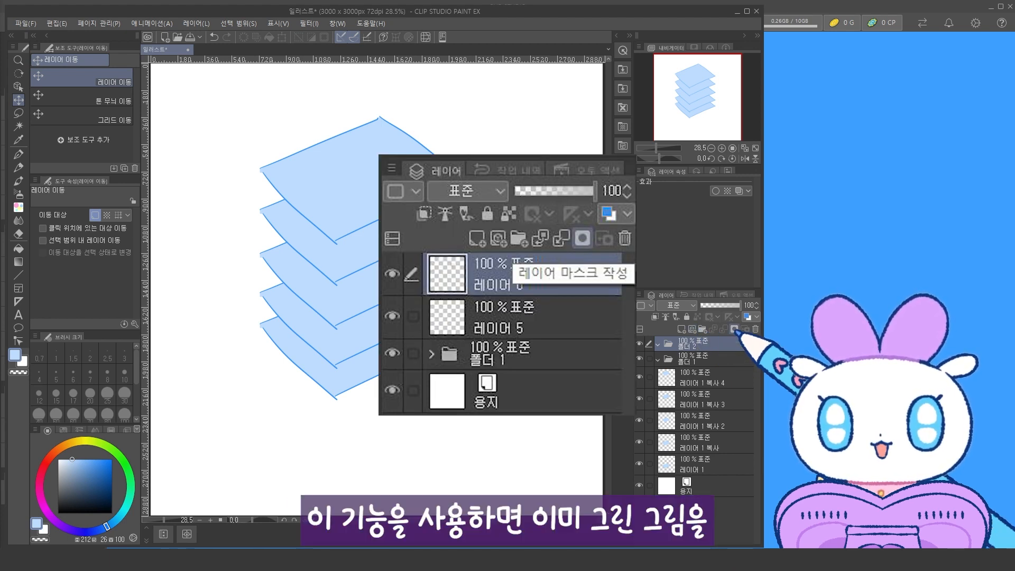
Mask the top sheet's layer, erase part of the sheet on the mask, and delete the mask.
left_click(721, 375)
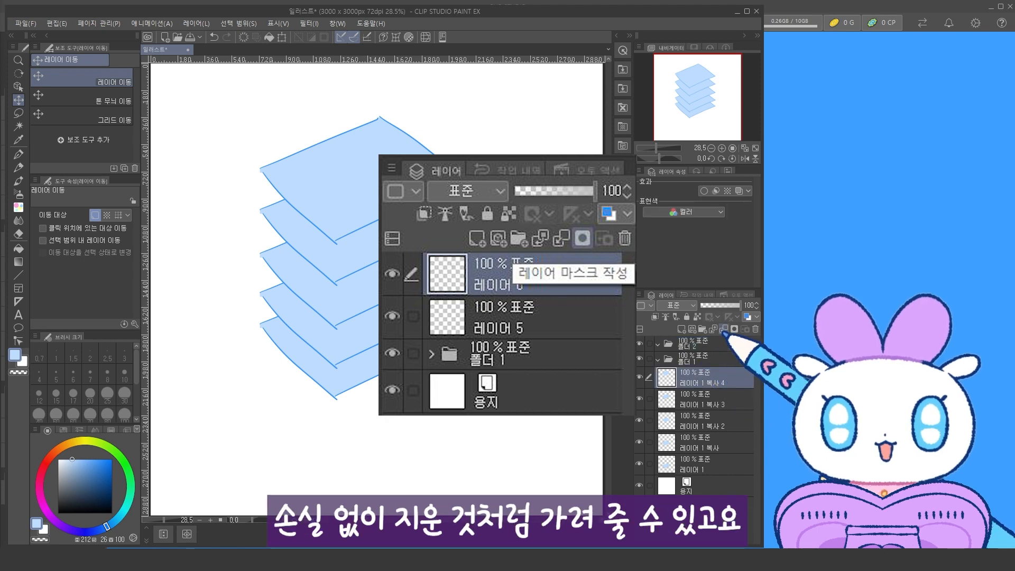
left_click(735, 329)
key("e")
left_click_drag(364, 115, 434, 203)
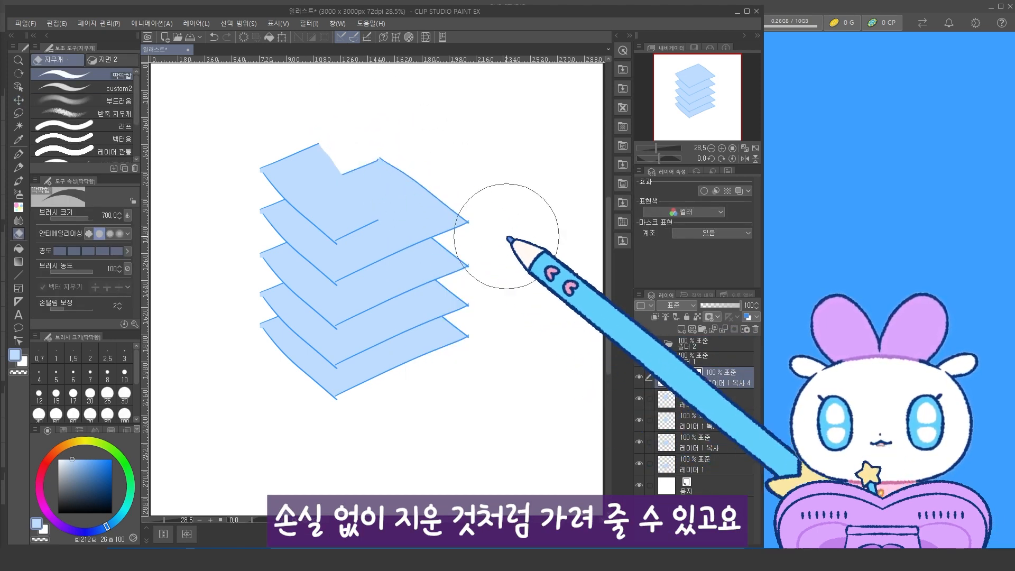
right_click(696, 379)
left_click(735, 416)
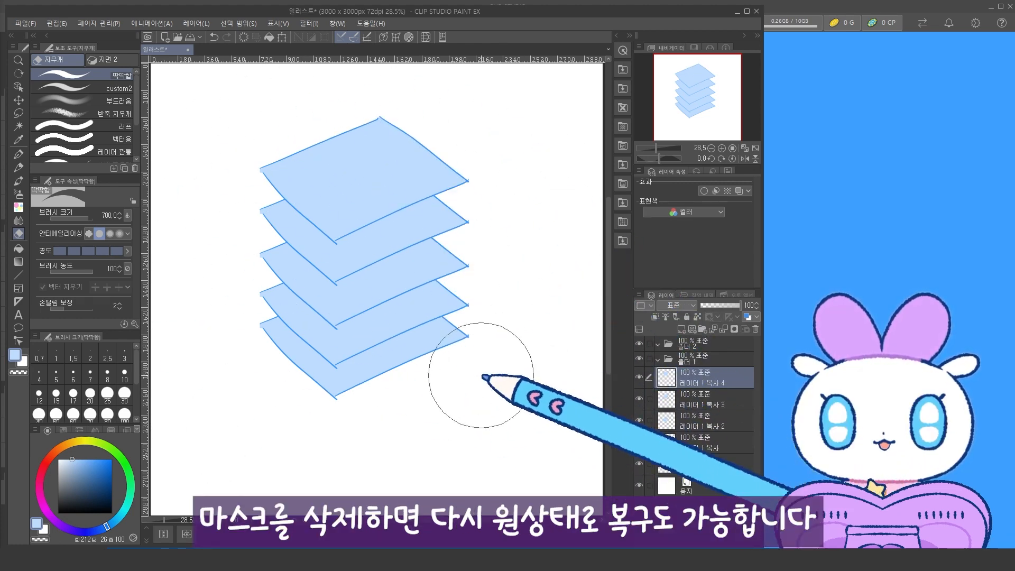
Clip the top sheet's layer to the layer below and scribble near-black G-pen lines over it.
left_click(656, 317)
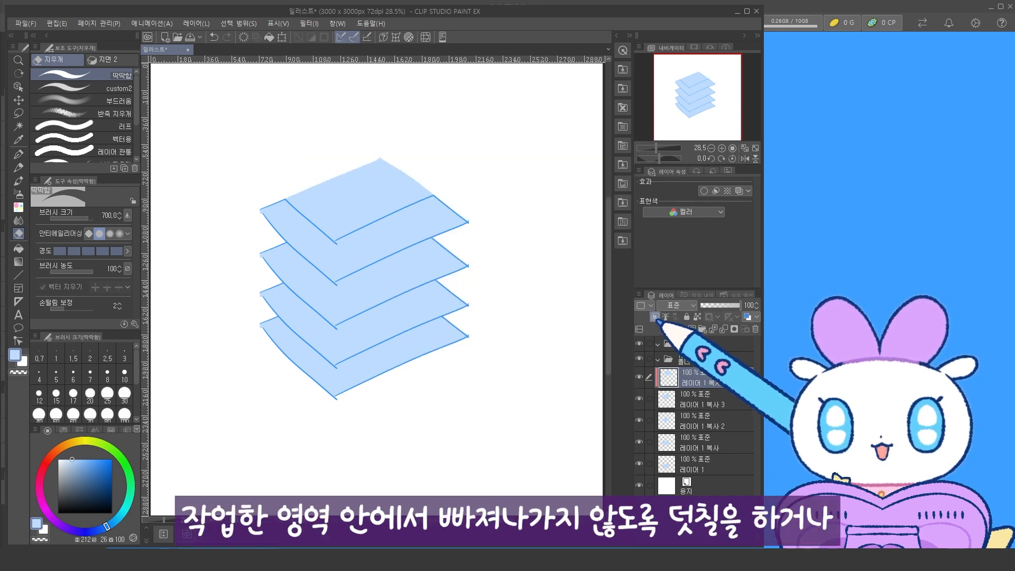
left_click_drag(62, 476, 73, 511)
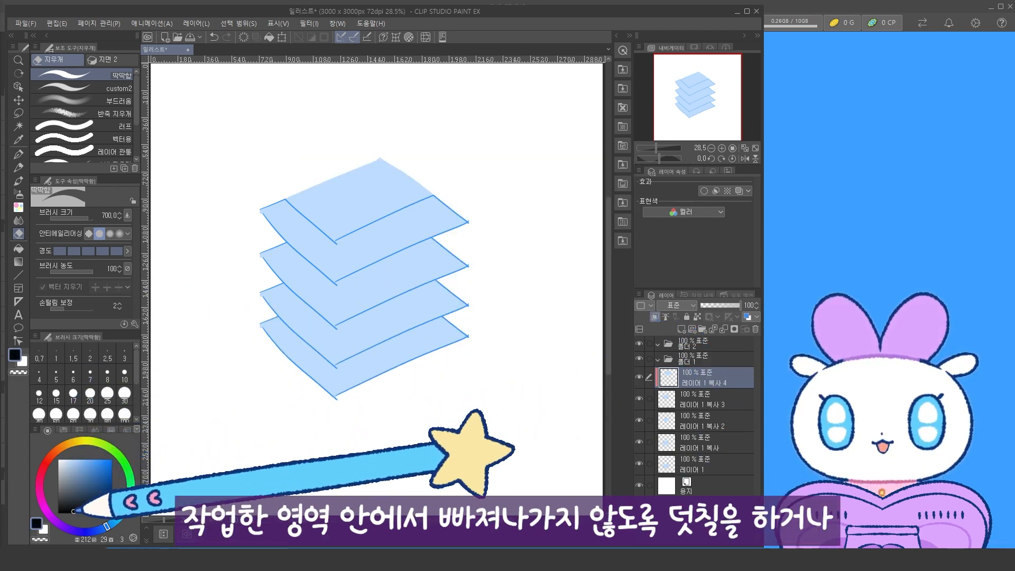
key("p")
mouse_move(294, 250)
left_mouse_down()
mouse_move(415, 181)
mouse_move(408, 233)
mouse_move(328, 276)
left_mouse_up()
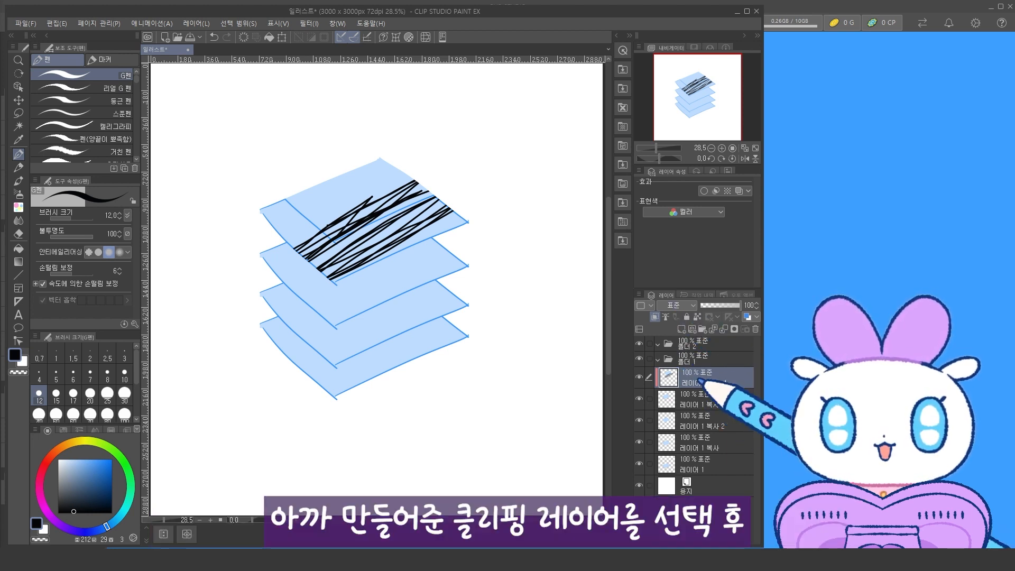
Set the clipped layer's blending mode to Multiply and try shifting its artwork over the sheet below.
left_click(686, 306)
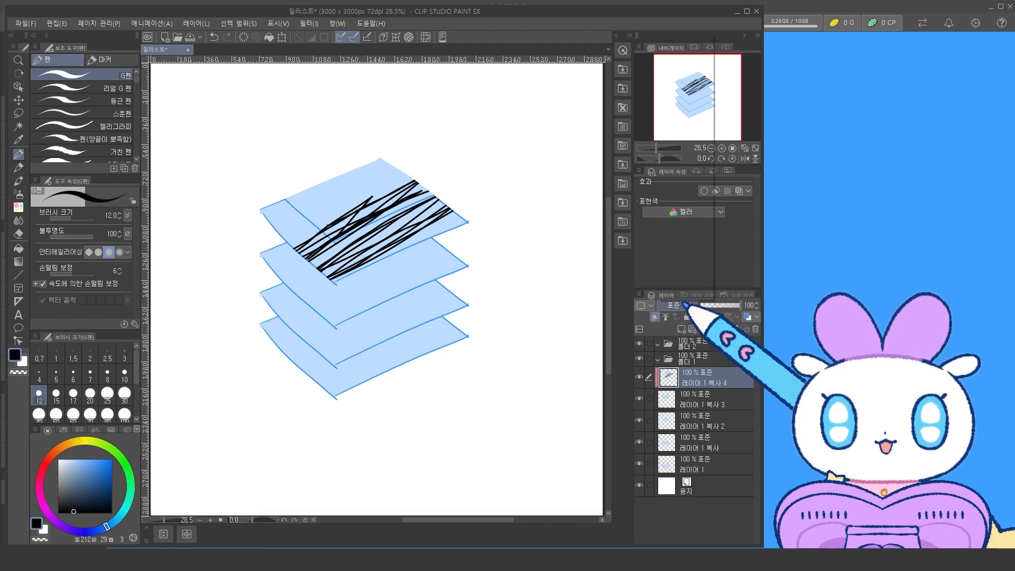
left_click(680, 57)
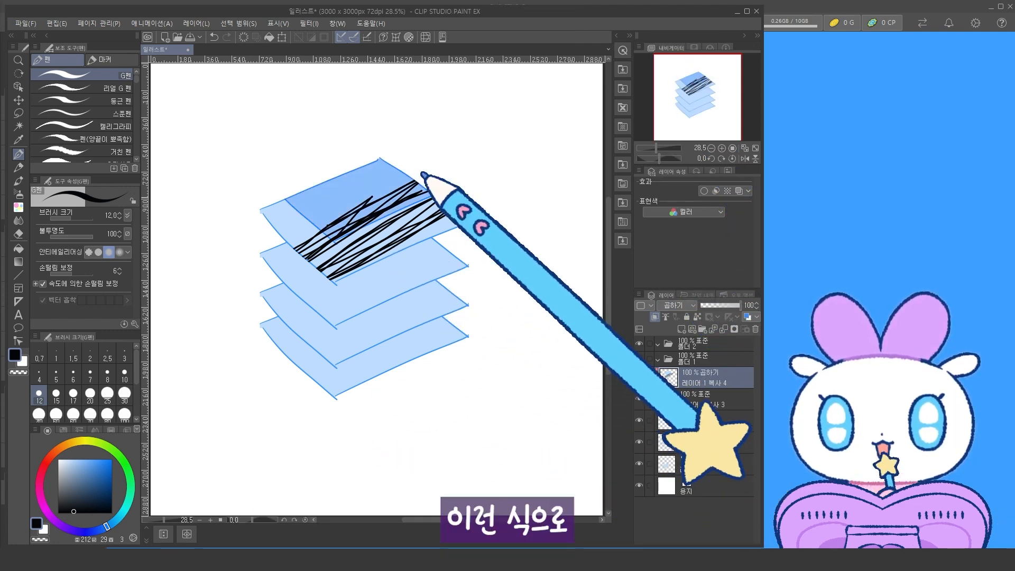
key("ctrl")
mouse_move(365, 215)
left_mouse_down()
mouse_move(399, 190)
mouse_move(351, 301)
mouse_move(322, 234)
mouse_move(402, 221)
left_mouse_up()
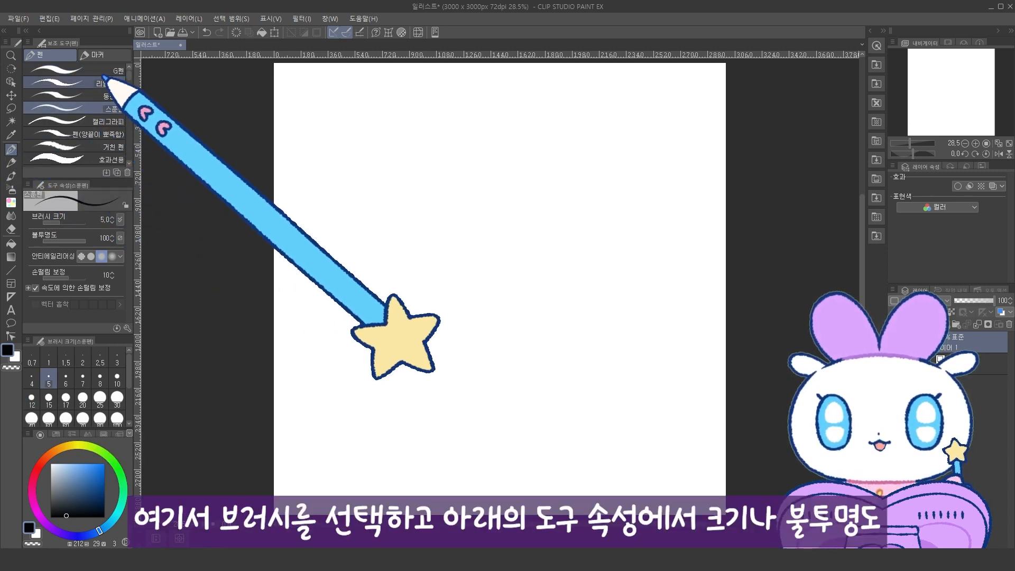
Draw a long looping black line across the upper part of the canvas with the G-pen.
left_click(105, 70)
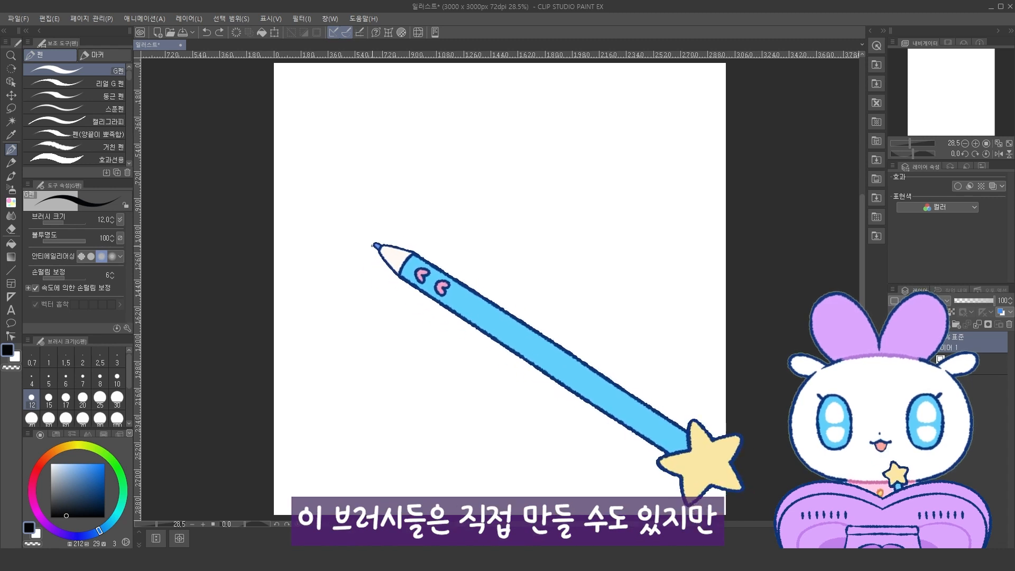
mouse_move(318, 255)
left_mouse_down()
mouse_move(317, 231)
mouse_move(424, 210)
mouse_move(451, 290)
mouse_move(424, 202)
mouse_move(525, 306)
mouse_move(560, 245)
mouse_move(638, 242)
mouse_move(666, 203)
mouse_move(674, 140)
left_mouse_up()
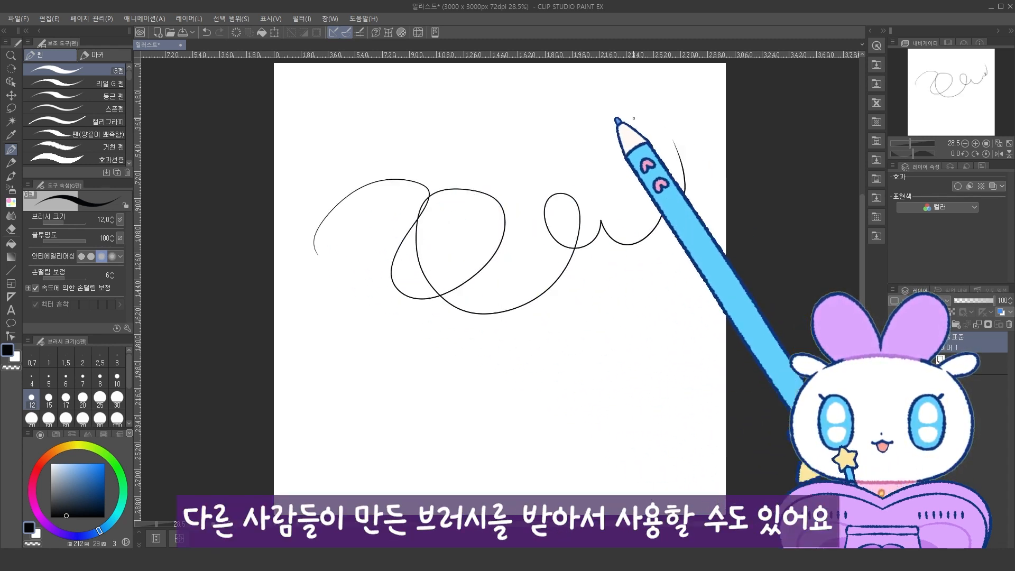
Look through the eraser presets and their size, density and stabilization settings.
left_click(11, 229)
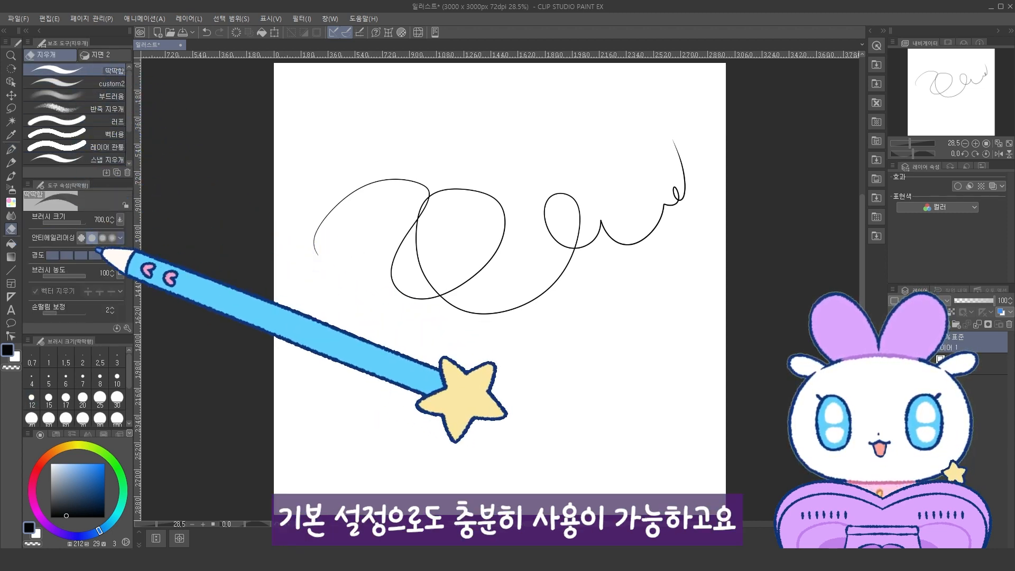
left_click(105, 84)
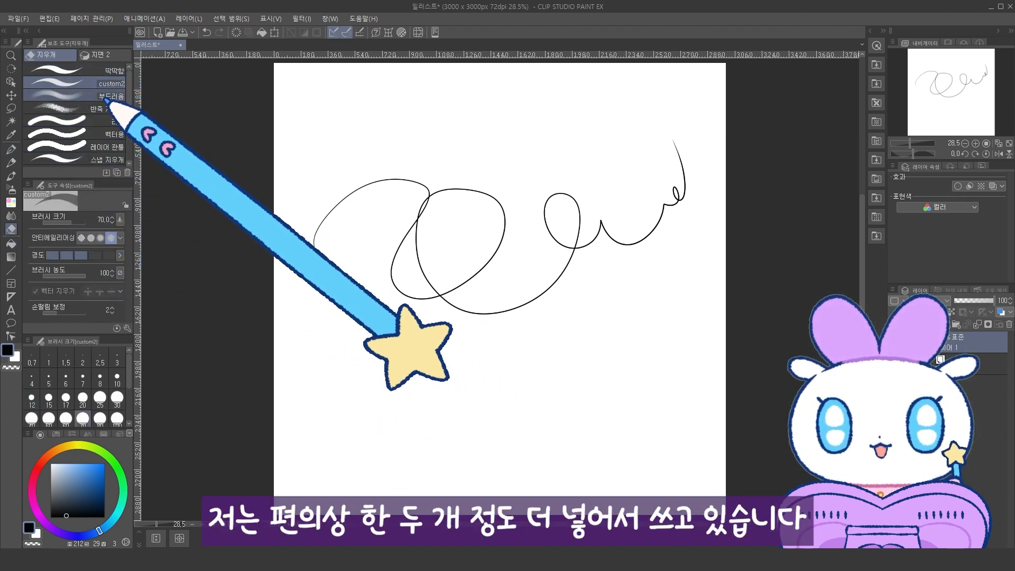
left_click(111, 72)
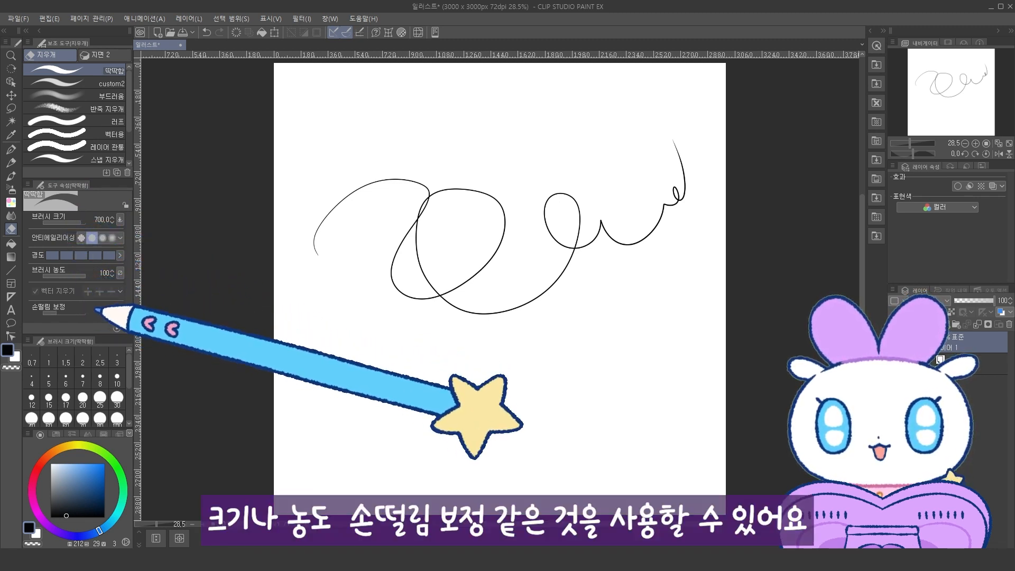
left_click(112, 135)
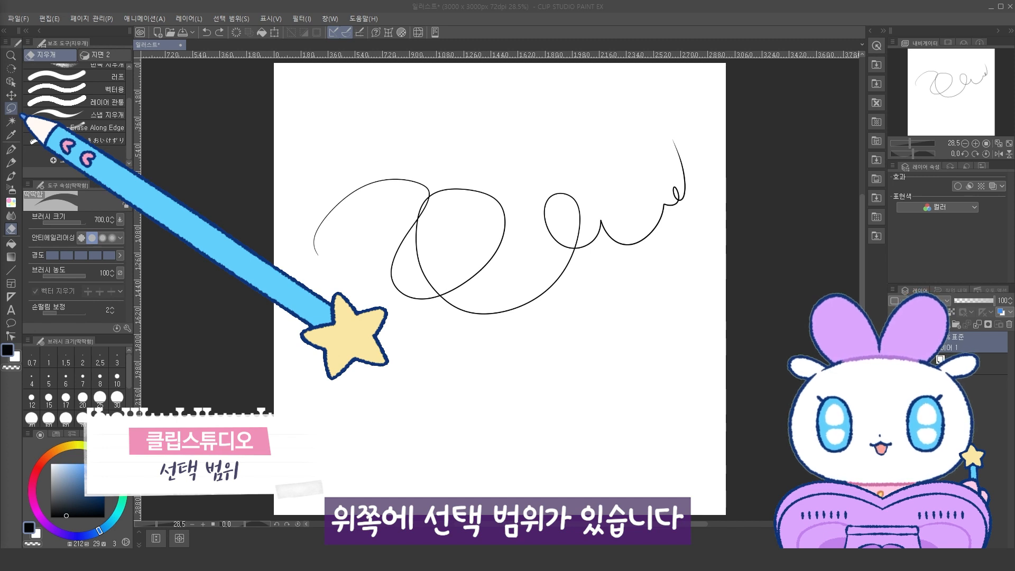
Fill a lassoed oval above the looping line with black and clear a second lassoed area overlapping its edge.
left_click(12, 109)
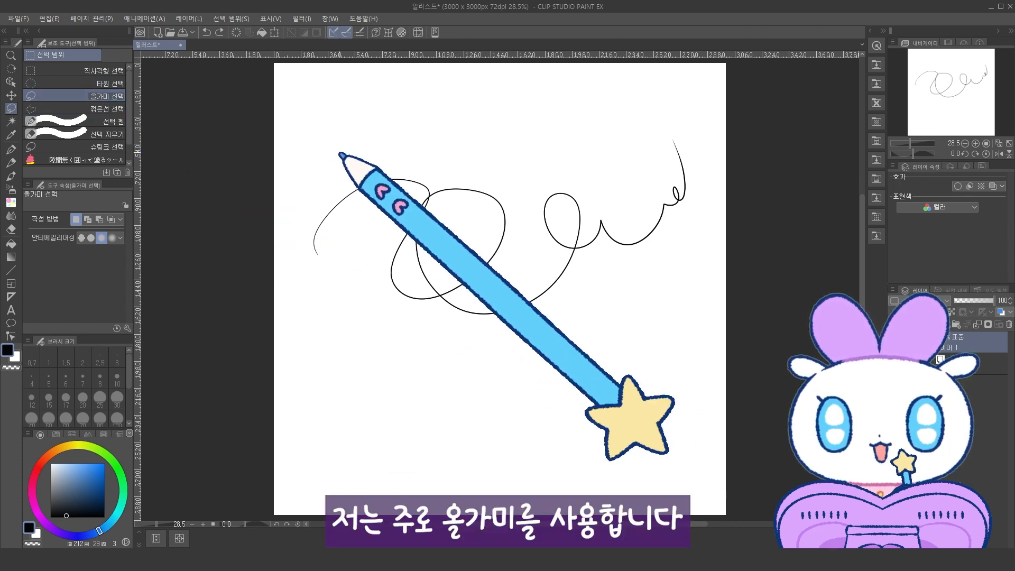
mouse_move(455, 157)
left_mouse_down()
mouse_move(490, 138)
mouse_move(448, 149)
left_mouse_up()
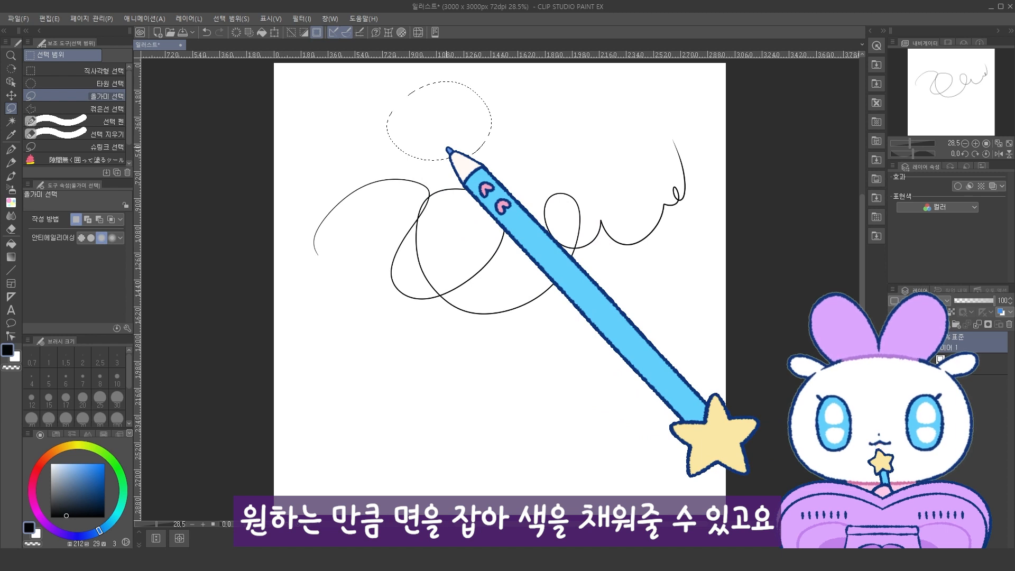
key("alt+BackSpace")
key("ctrl+d")
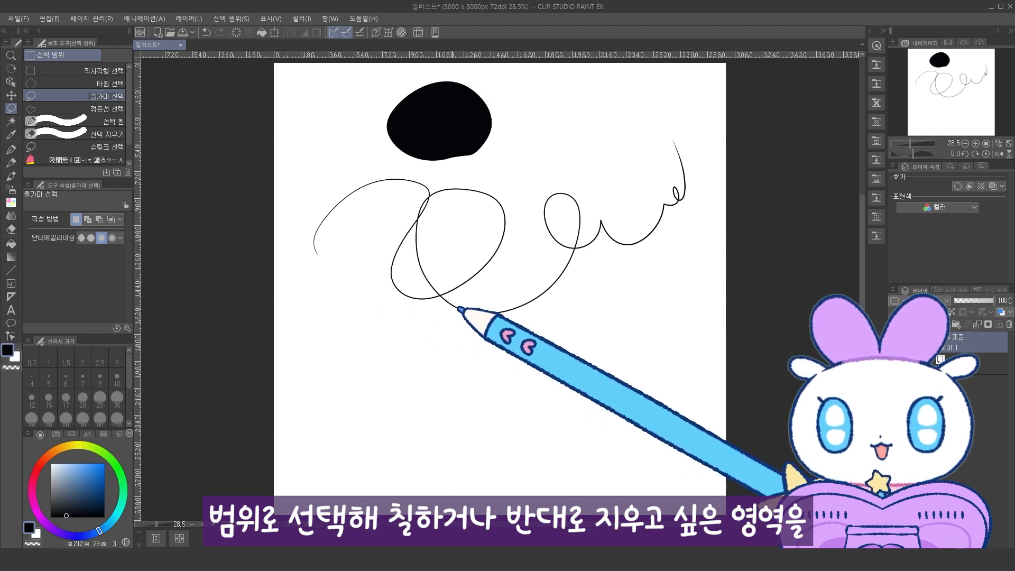
mouse_move(497, 183)
left_mouse_down()
mouse_move(532, 103)
mouse_move(479, 234)
left_mouse_up()
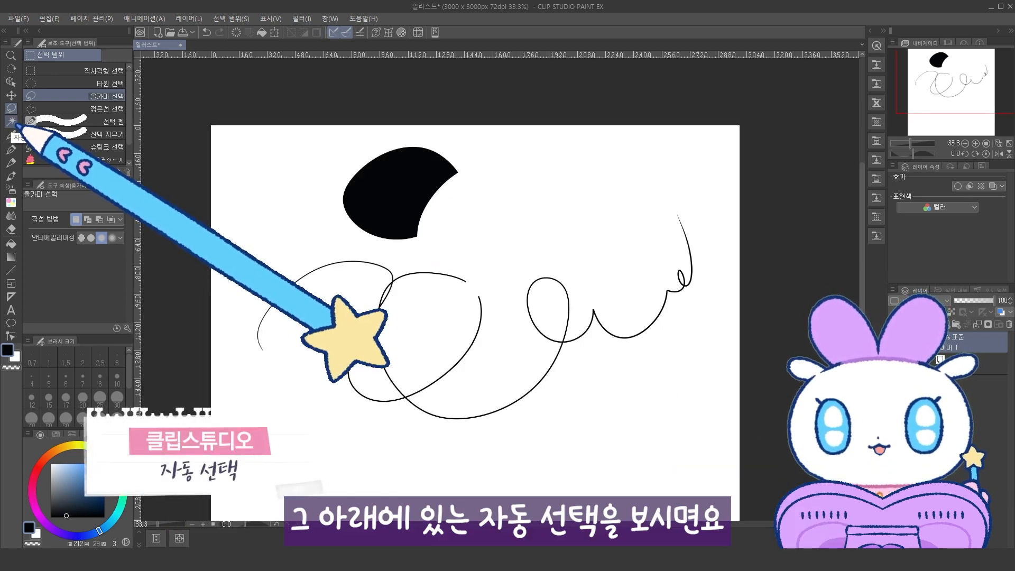
Auto-select the small closed loop of the line and fill it with black.
left_click(11, 121)
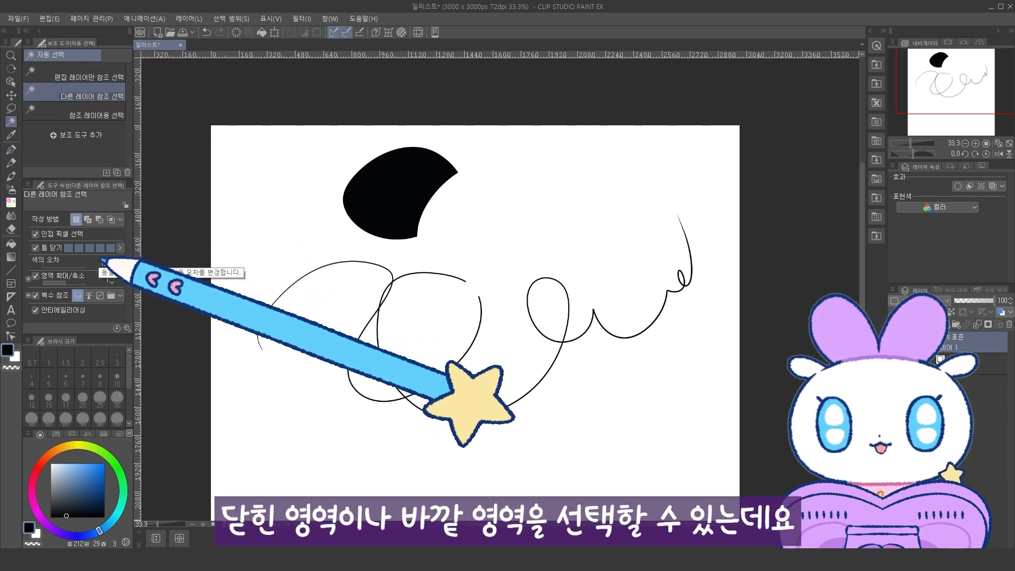
left_click(547, 313)
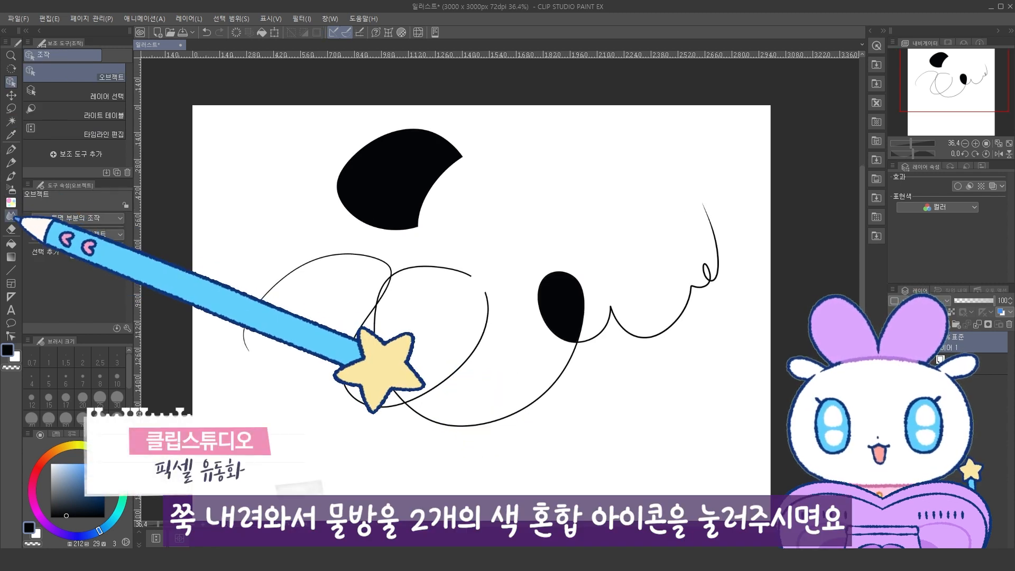
Reshape the filled black loop using the Liquify tool with its brush size set to 600.
left_click(10, 216)
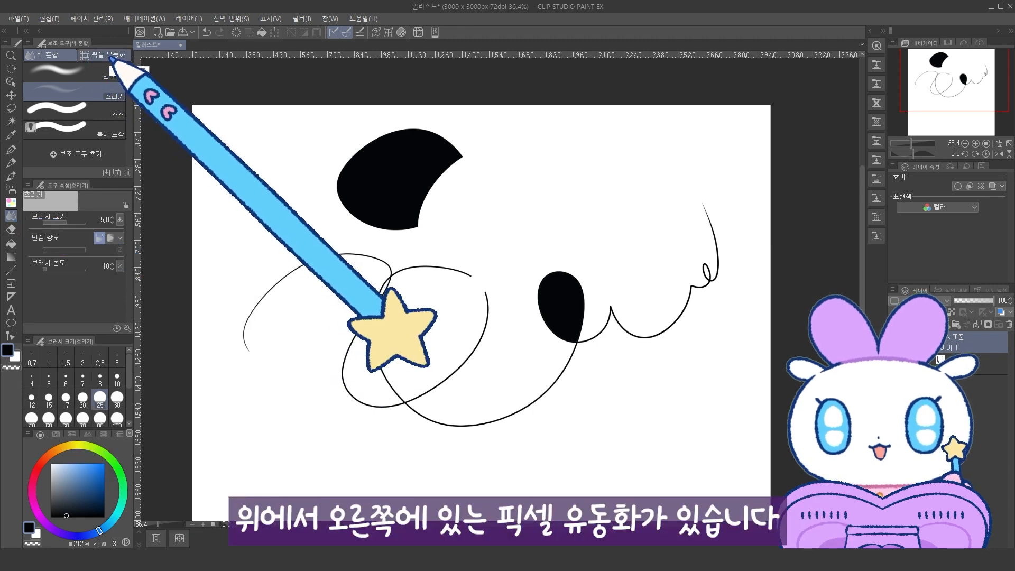
left_click(294, 114)
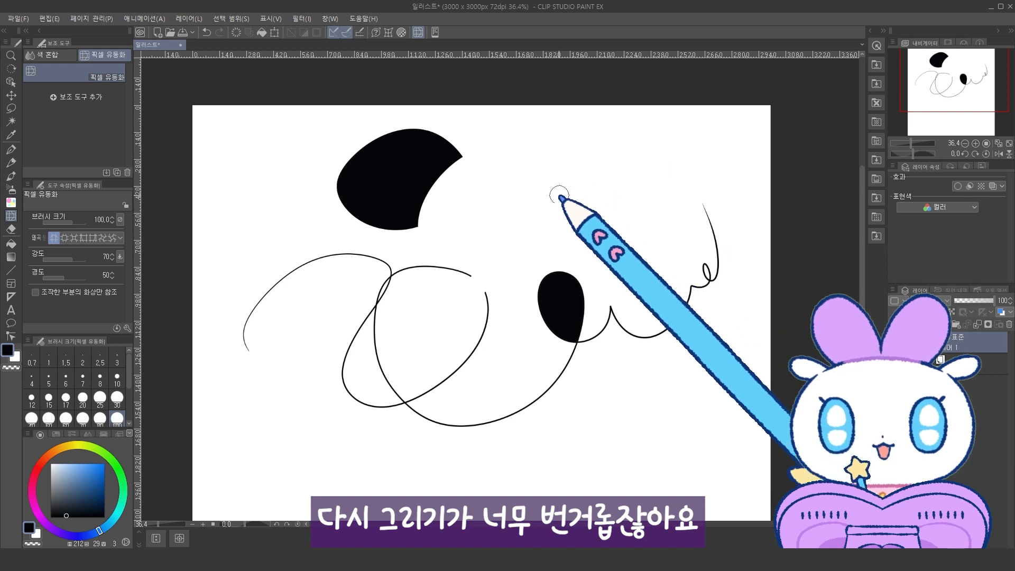
key("bracketright")
key("bracketright")
key("bracketright")
key("bracketright")
key("bracketright")
key("bracketright")
key("bracketright")
key("bracketright")
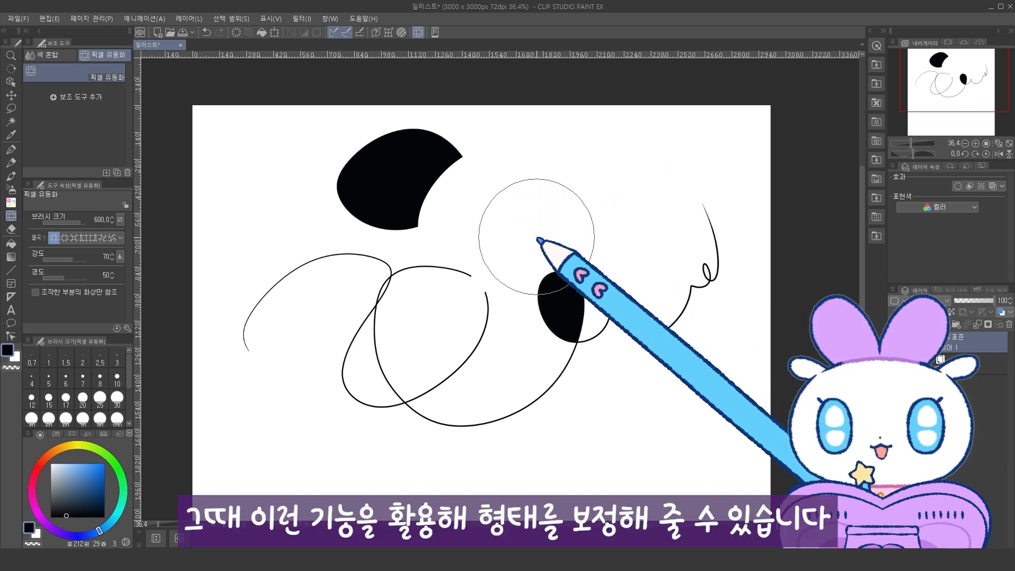
mouse_move(548, 251)
left_mouse_down()
mouse_move(548, 279)
mouse_move(505, 295)
mouse_move(528, 312)
left_mouse_up()
left_click_drag(573, 261, 562, 288)
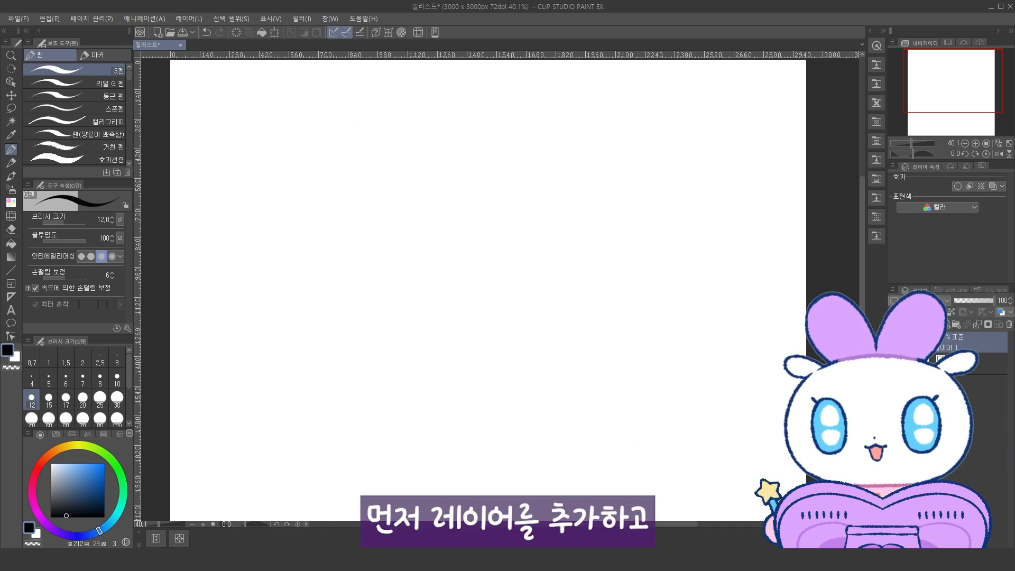
Draw a small bunny's ears, head and face with the size 12 G-pen, erasing stray line parts.
mouse_move(350, 197)
left_mouse_down()
mouse_move(414, 229)
mouse_move(453, 189)
left_mouse_up()
key("ctrl+z")
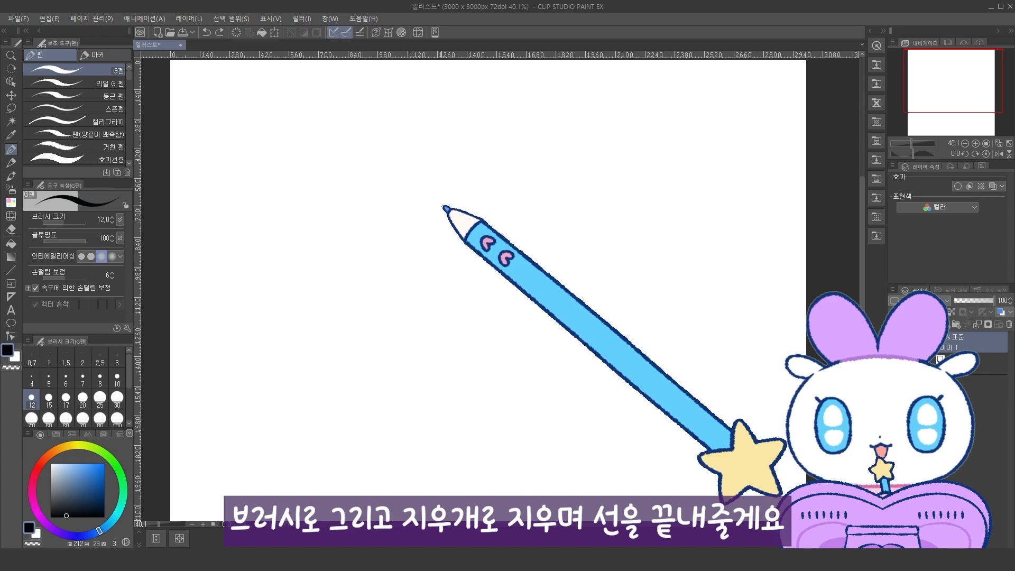
left_click_drag(438, 202, 471, 196)
key("e")
mouse_move(473, 194)
left_mouse_down()
mouse_move(481, 198)
mouse_move(439, 236)
left_mouse_up()
key("p")
left_click_drag(482, 199, 478, 238)
left_click_drag(447, 208, 447, 214)
left_click_drag(468, 208, 482, 236)
Draw the bunny's body, arms and legs below the head, undoing and redrawing the uneven strokes.
left_click_drag(429, 216, 436, 249)
left_click_drag(436, 250, 441, 280)
left_click_drag(479, 238, 483, 258)
mouse_move(479, 248)
left_mouse_down()
mouse_move(484, 272)
mouse_move(430, 318)
mouse_move(479, 282)
left_mouse_up()
key("ctrl+z")
left_click_drag(482, 258, 479, 282)
key("ctrl+z")
left_click_drag(430, 306, 450, 308)
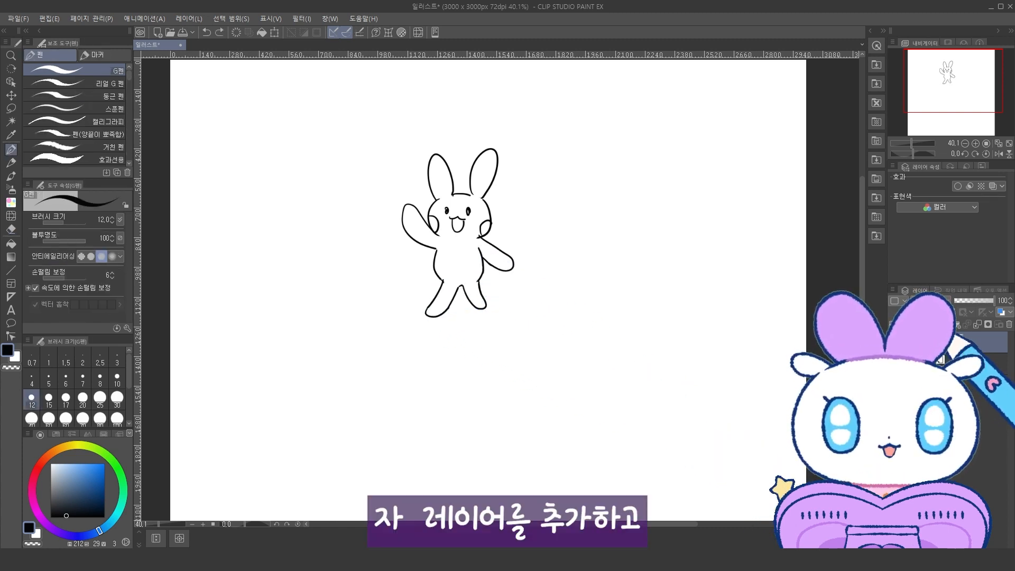
Auto-select the area around the bunny by referring to other layers, invert the selection and fill the silhouette with blue on a separate layer.
left_click(11, 122)
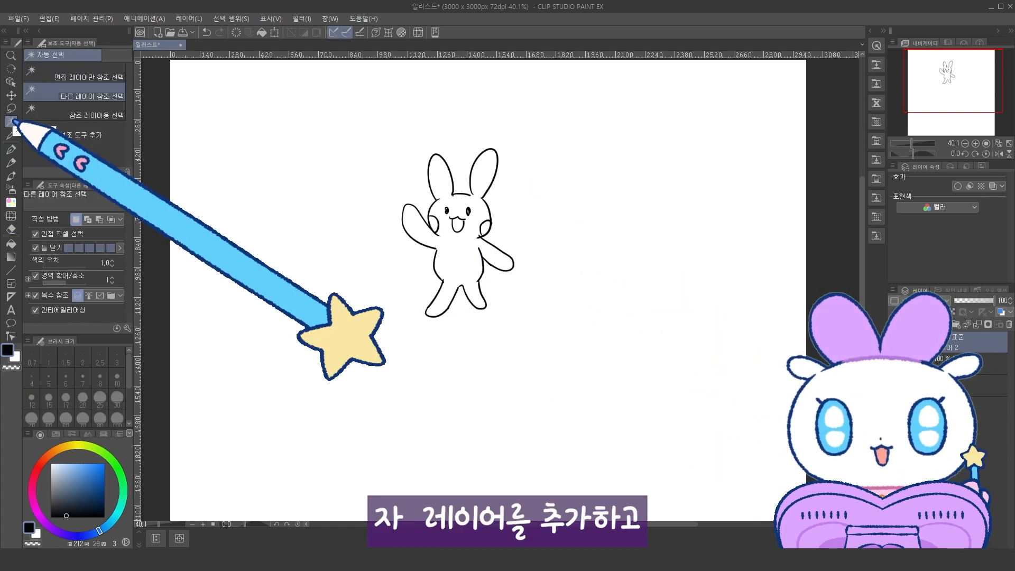
left_click(509, 341)
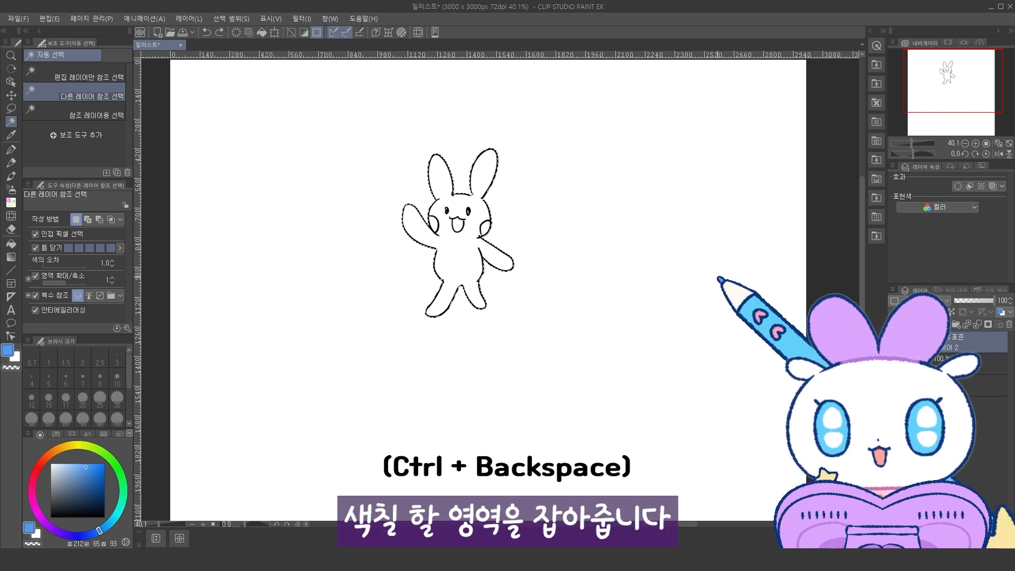
key("ctrl+BackSpace")
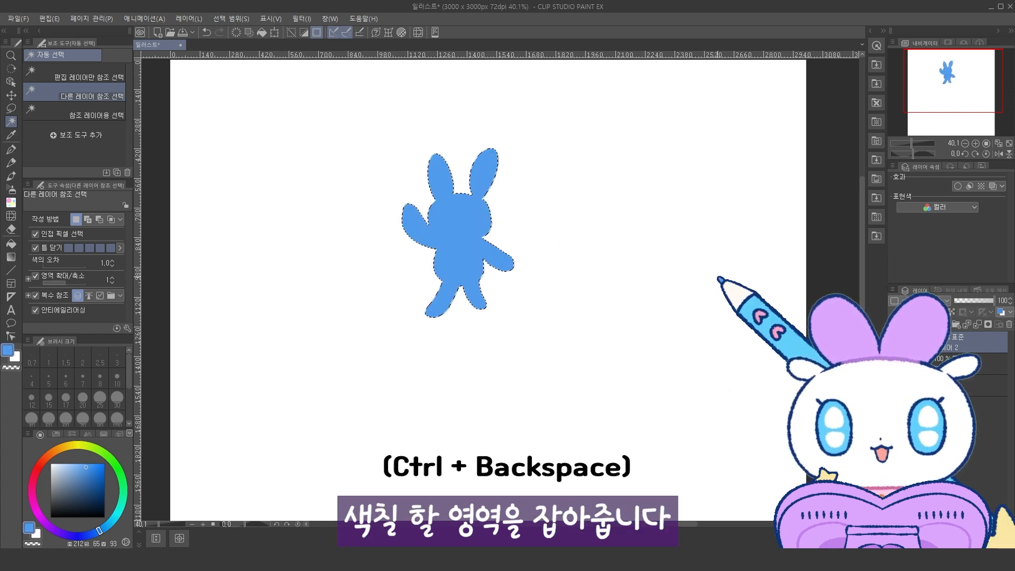
Paint cyan ear tips, pink cheeks and mouth, and a pale blue oval belly patch over the bunny's blue base.
key("o")
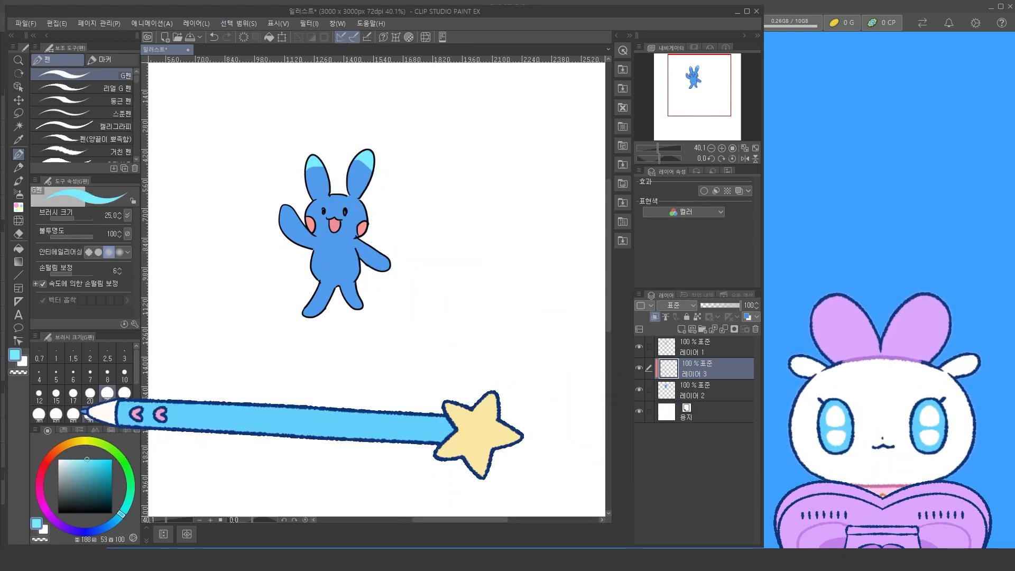
left_click_drag(337, 256, 337, 266)
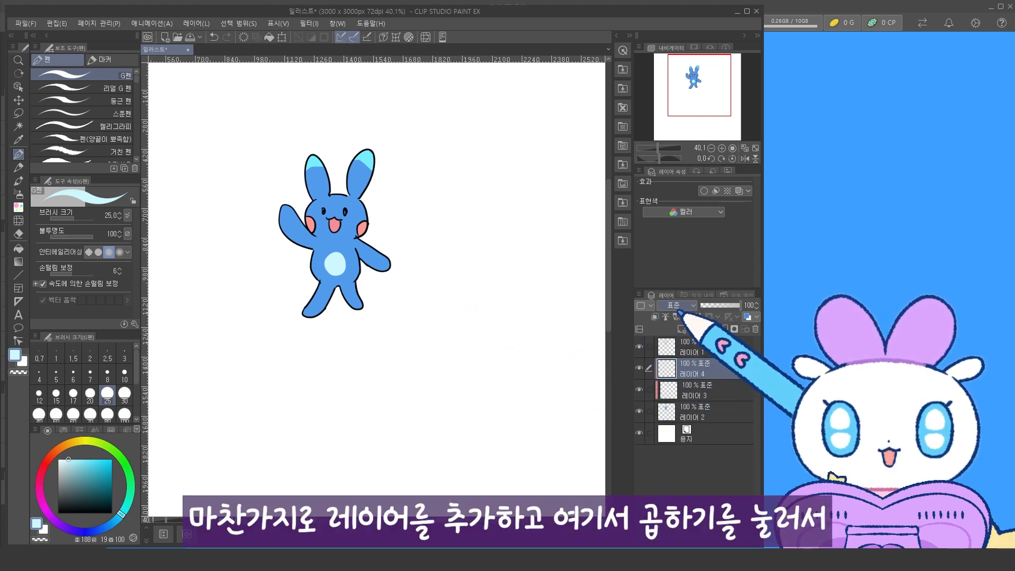
Set the new layer above the colouring to Multiply and choose a dark grey-blue shadow colour.
left_click(679, 307)
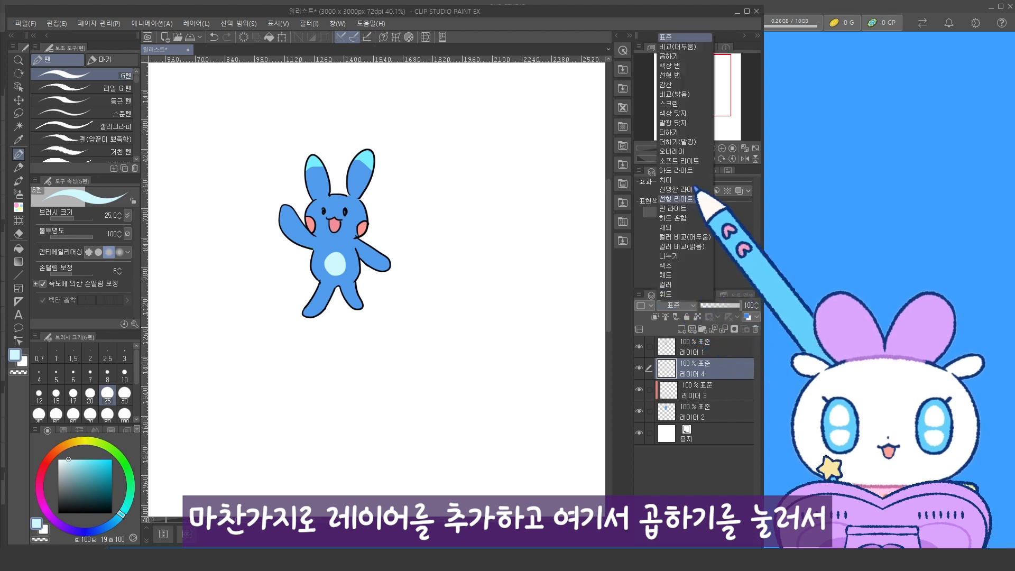
left_click(670, 58)
left_click_drag(71, 479, 71, 483)
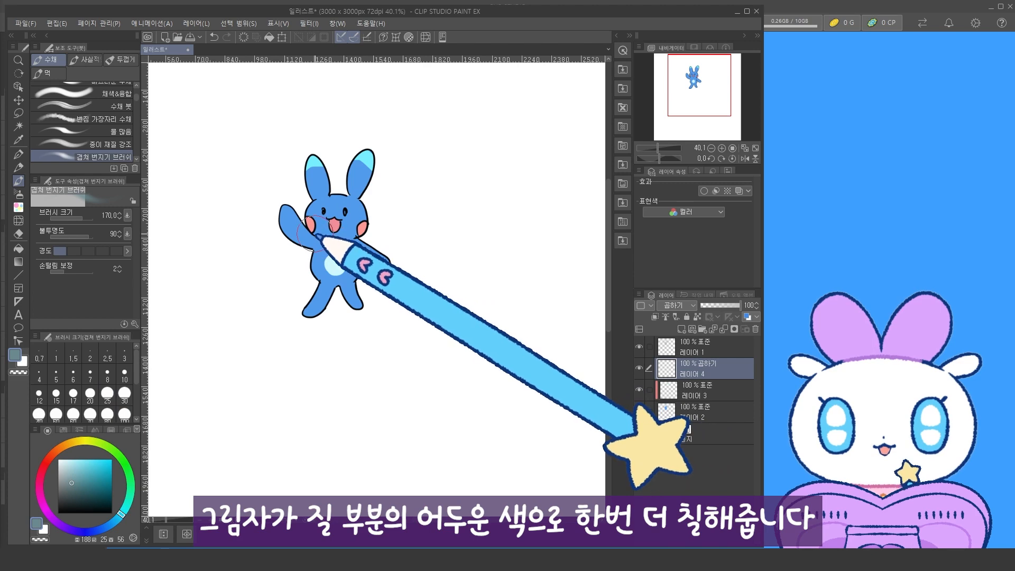
Paint shadows under the head and on the ears, arm and legs, undoing unwanted strokes, and lower the shadow layer's opacity to 45%.
key("ctrl+z")
left_click_drag(304, 230, 365, 244)
key("ctrl+z")
mouse_move(325, 284)
left_mouse_down()
mouse_move(352, 284)
mouse_move(325, 308)
left_mouse_up()
left_click_drag(306, 171, 316, 201)
left_click_drag(373, 173, 356, 198)
left_click_drag(303, 203, 311, 232)
left_click_drag(365, 236, 378, 248)
key("ctrl+z")
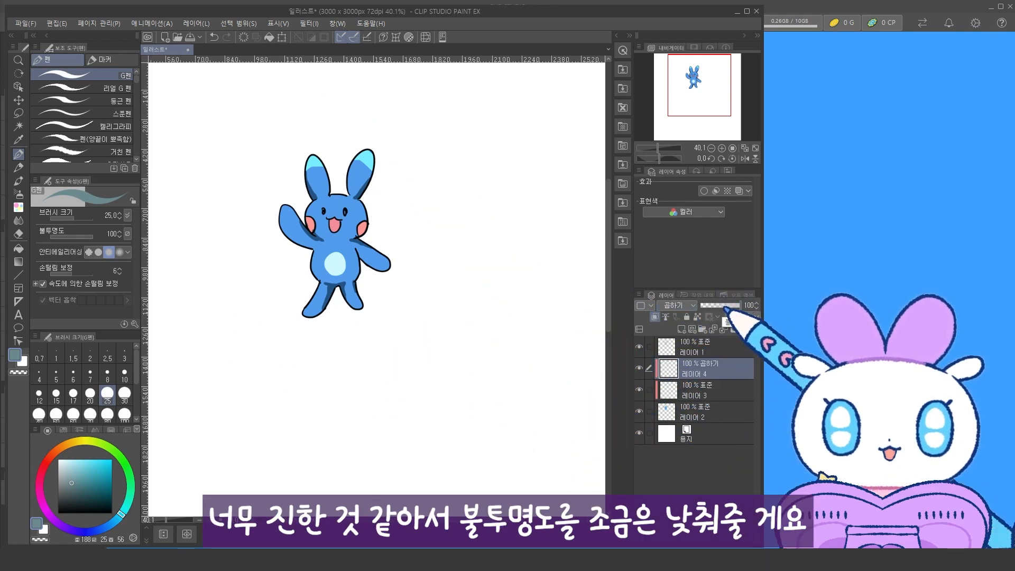
left_click_drag(722, 305, 719, 305)
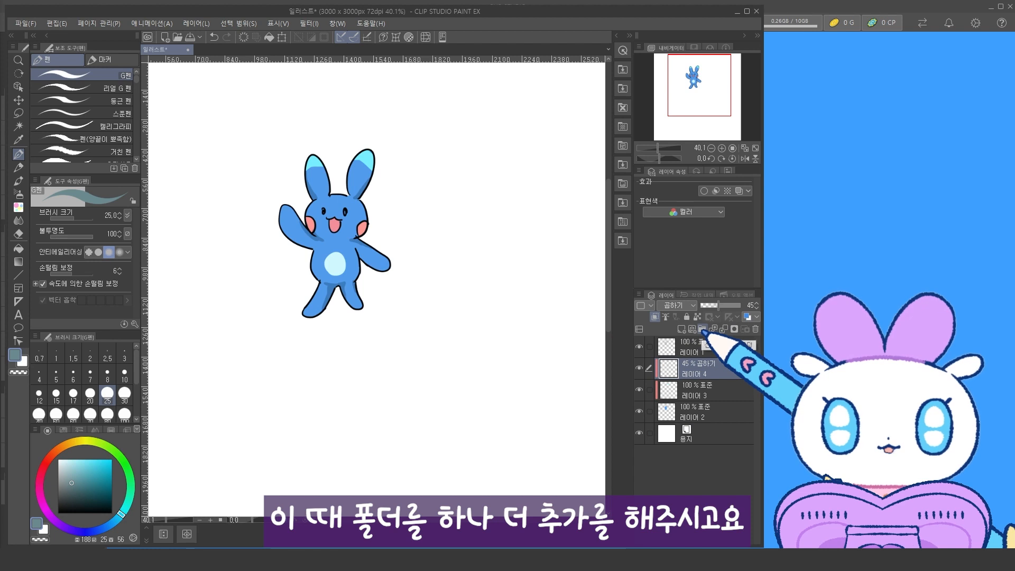
Create a layer folder, move the line art and all colouring layers into it, and select and collapse the folder.
left_click(703, 329)
left_click_drag(670, 365, 677, 341)
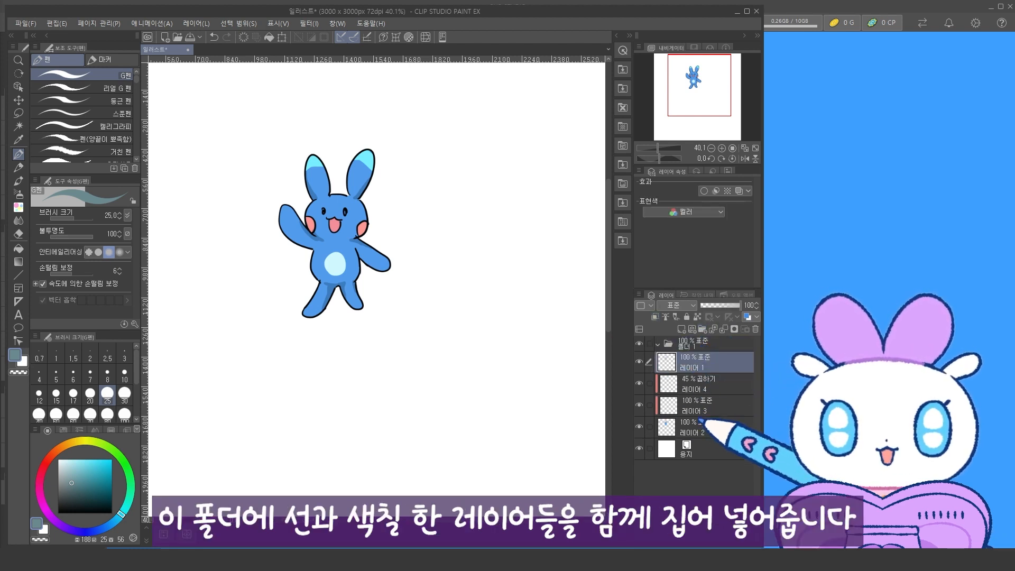
left_click(693, 347)
left_click(658, 345)
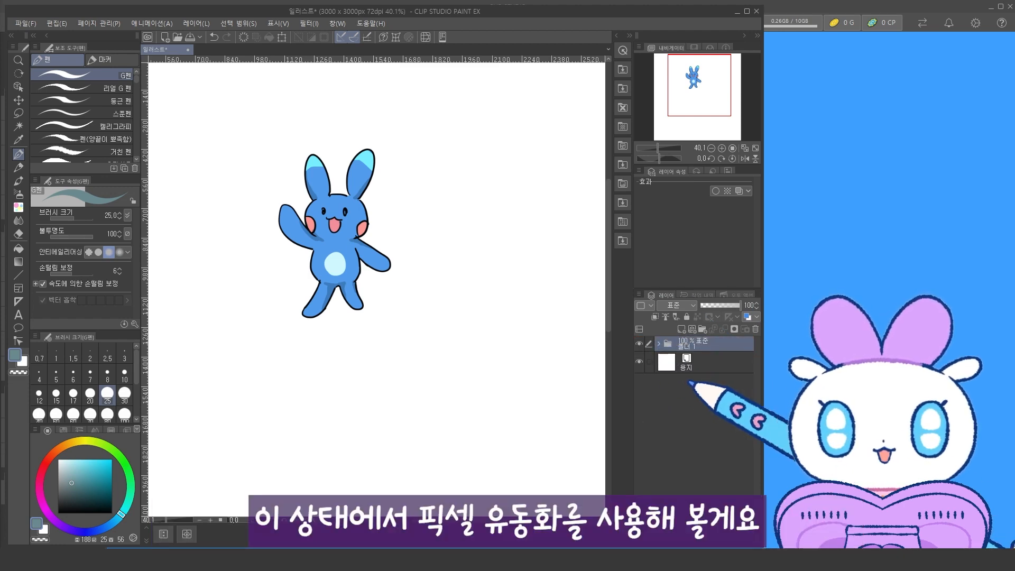
Reshape the bunny's ears, raised arm and legs across the whole folder using Liquify with a brush size of 300.
left_click(18, 220)
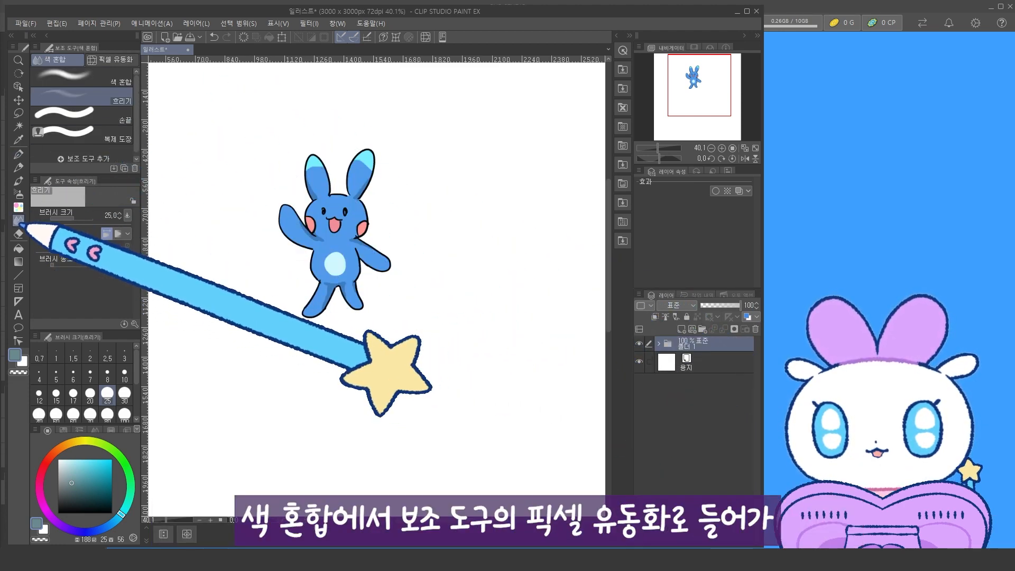
left_click(117, 60)
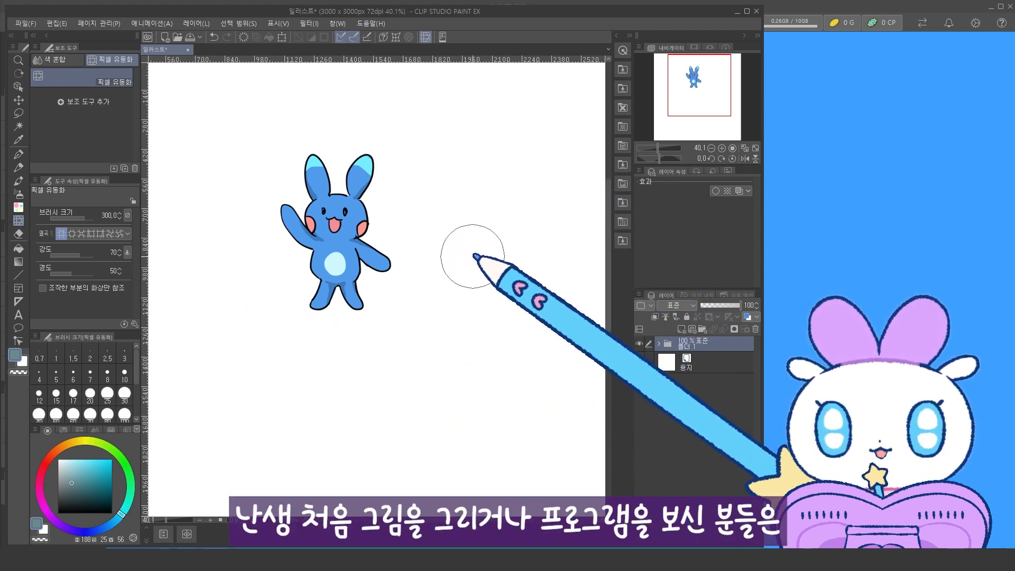
Draw grey-blue question marks beside the bunny on a new layer with the size 25 G-pen.
key("p")
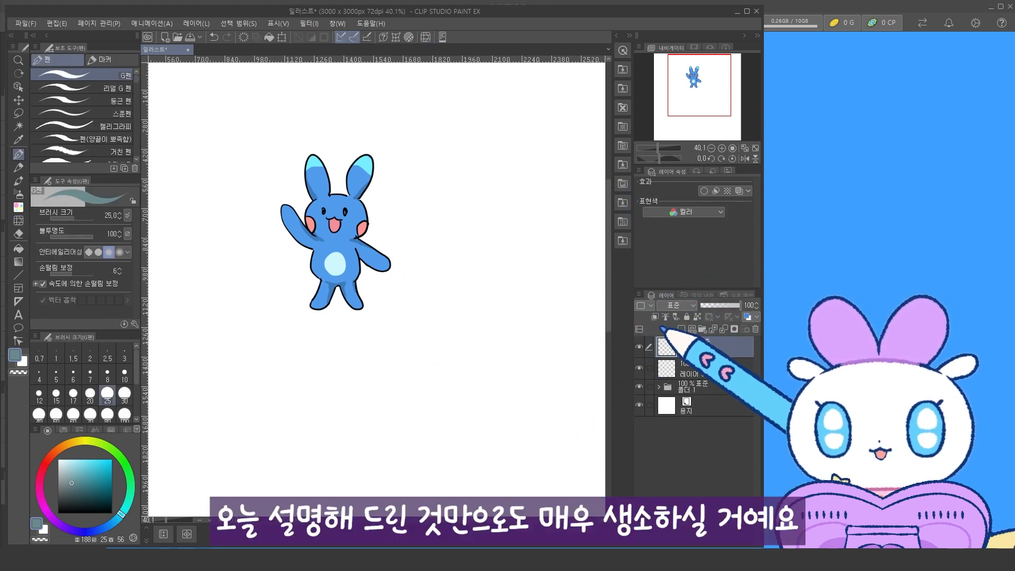
left_click_drag(426, 194, 441, 220)
left_click_drag(441, 234, 443, 235)
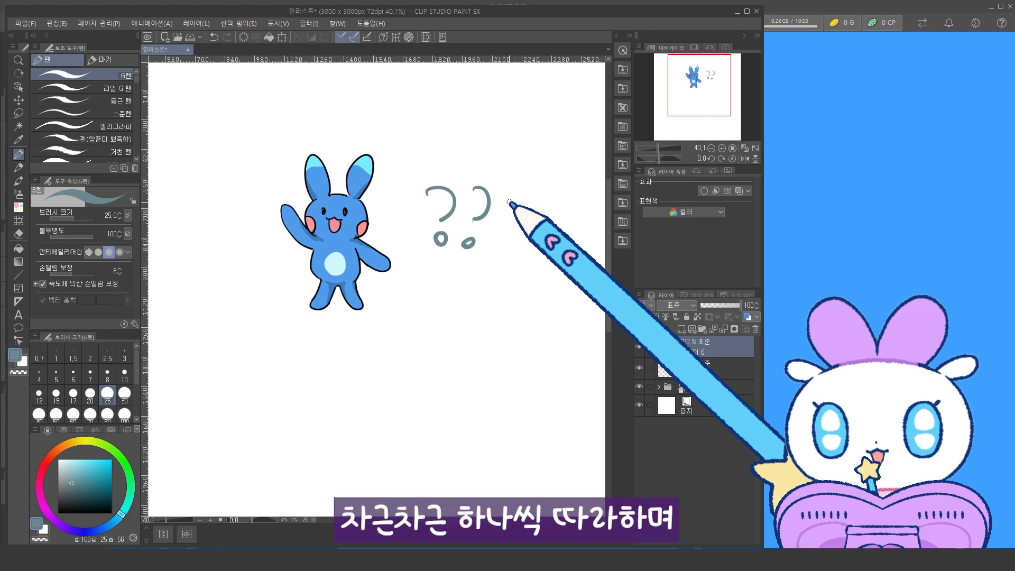